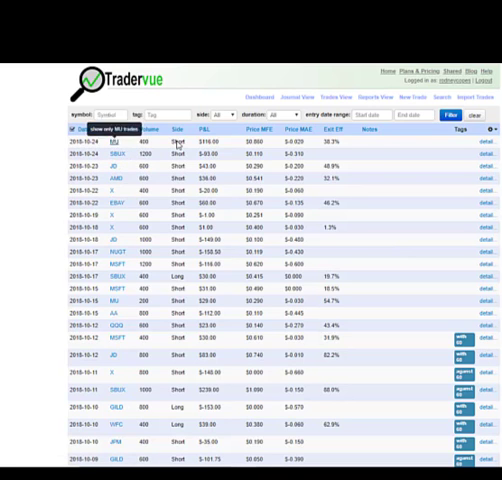
# Open the Oct 24, 2018 MU short trade's detail page with its four executions and price charts.
pyautogui.click(486, 154)
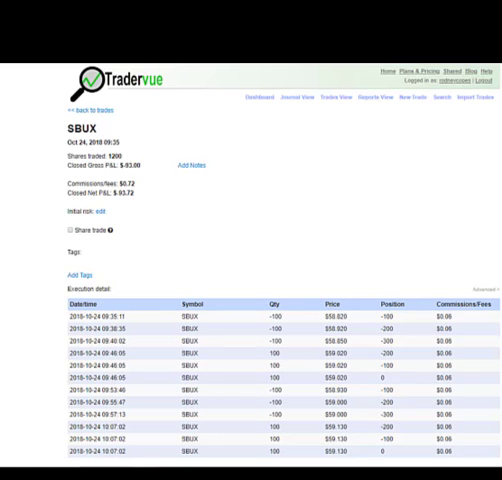
pyautogui.scroll(-2, 250, 300)
pyautogui.scroll(-2, 250, 300)
pyautogui.scroll(-2, 250, 300)
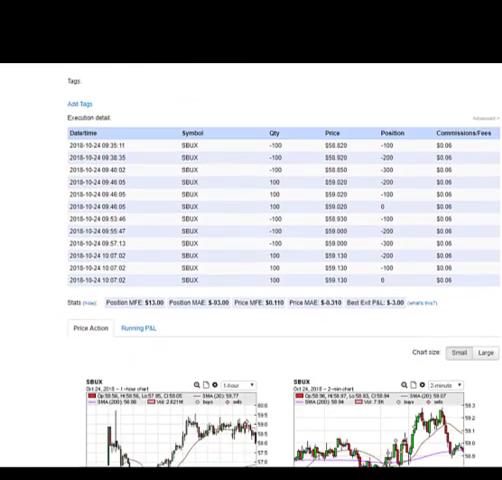
pyautogui.scroll(-2, 250, 300)
pyautogui.scroll(-1, 250, 300)
pyautogui.scroll(-1, 250, 300)
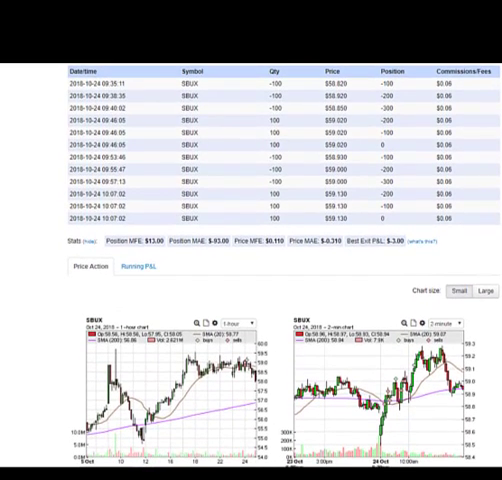
pyautogui.scroll(-1, 250, 300)
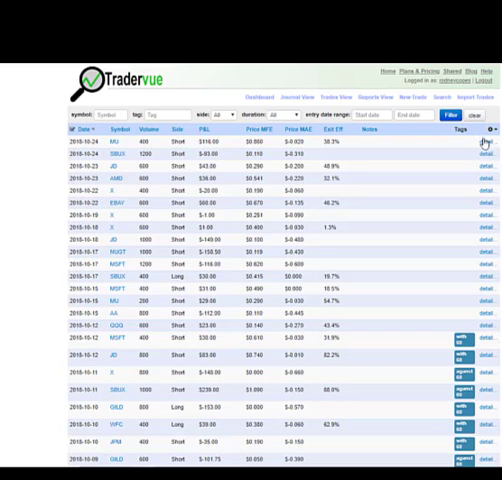
pyautogui.click(486, 143)
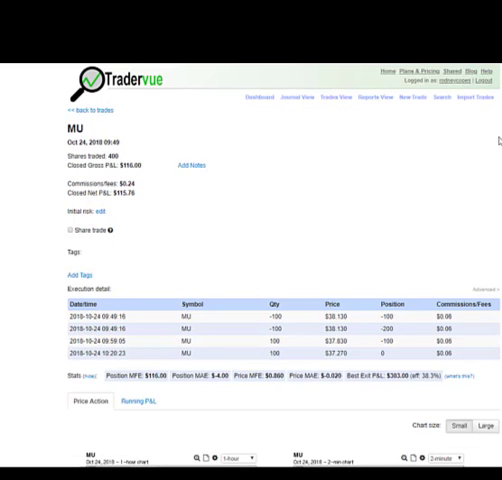
pyautogui.scroll(-3, 166, 109)
pyautogui.scroll(-2, 166, 109)
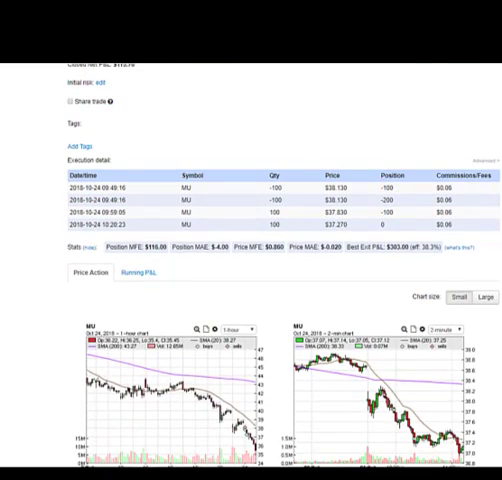
pyautogui.scroll(2, 166, 109)
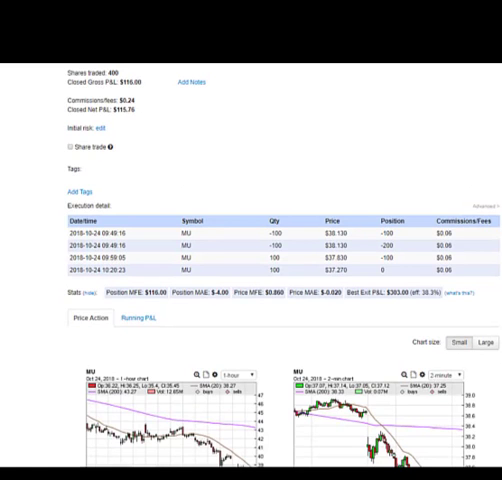
pyautogui.scroll(-2, 250, 300)
pyautogui.scroll(-2, 250, 300)
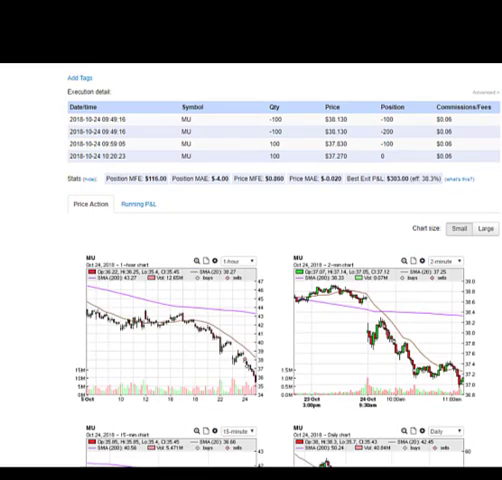
pyautogui.scroll(-1, 250, 300)
pyautogui.scroll(-1, 250, 300)
pyautogui.scroll(-1, 250, 300)
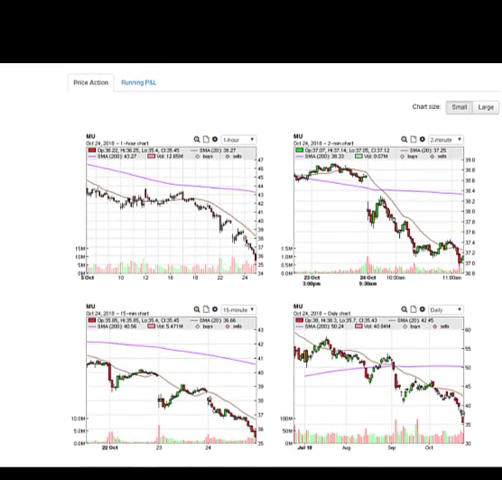
pyautogui.scroll(-1, 250, 300)
pyautogui.scroll(-1, 250, 300)
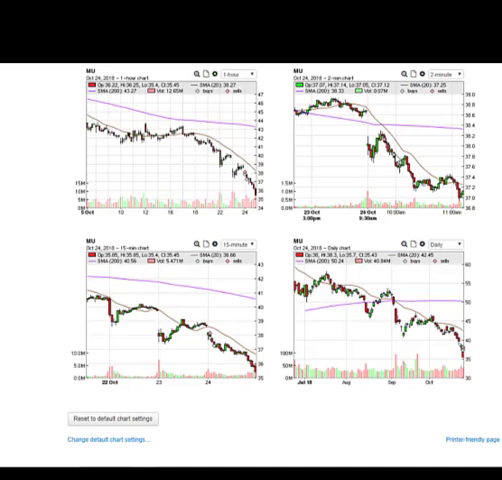
pyautogui.scroll(8, 250, 250)
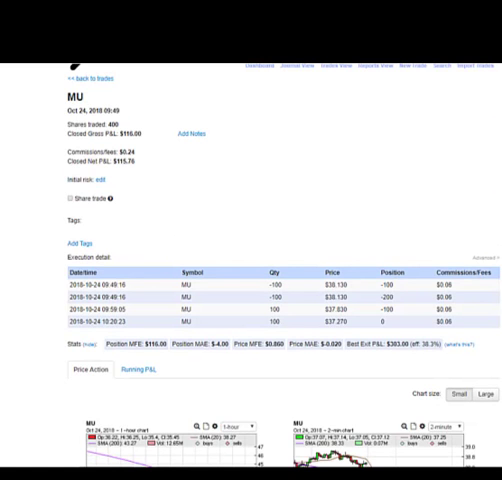
pyautogui.scroll(-8, 250, 250)
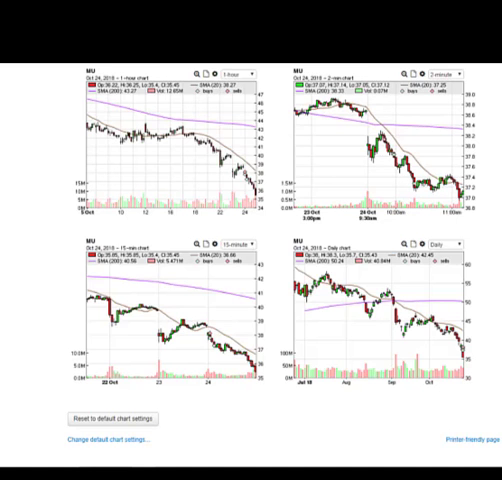
pyautogui.scroll(4, 250, 250)
pyautogui.scroll(4, 250, 250)
pyautogui.scroll(4, 250, 250)
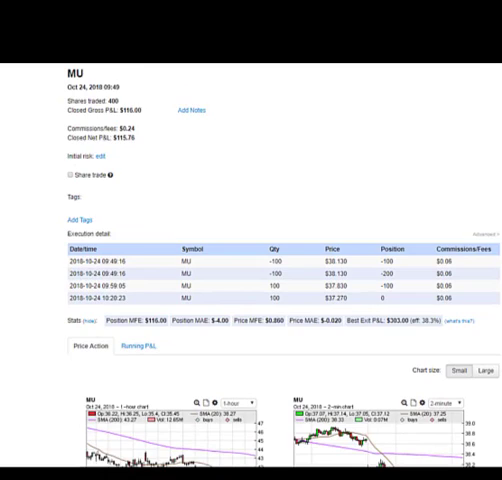
pyautogui.scroll(3, 250, 250)
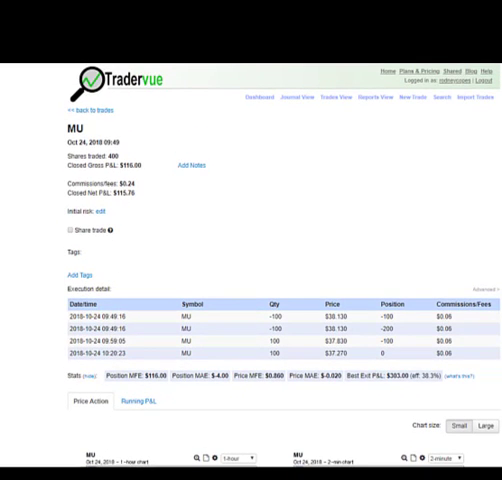